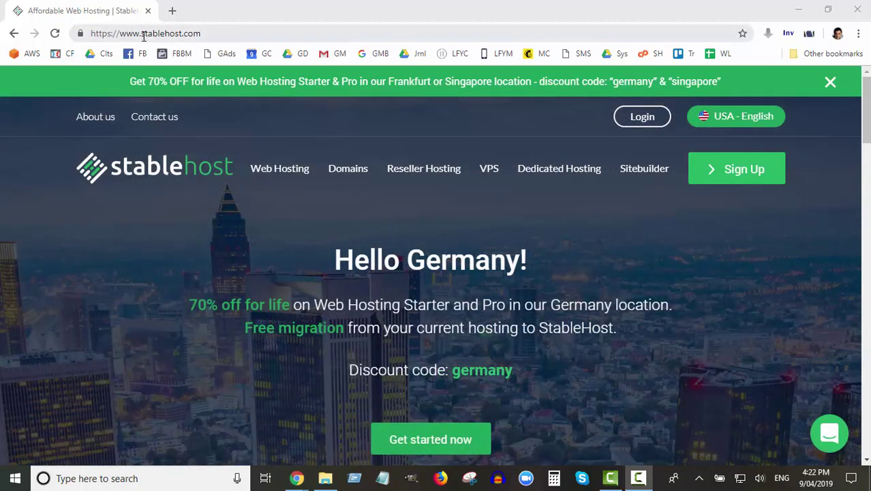
Go to the Sign Up packages page and view the Starter $1.75, Pro $3.75 and Platinum $28.50 monthly plans
drag(140, 33, 225, 36)
click(194, 33)
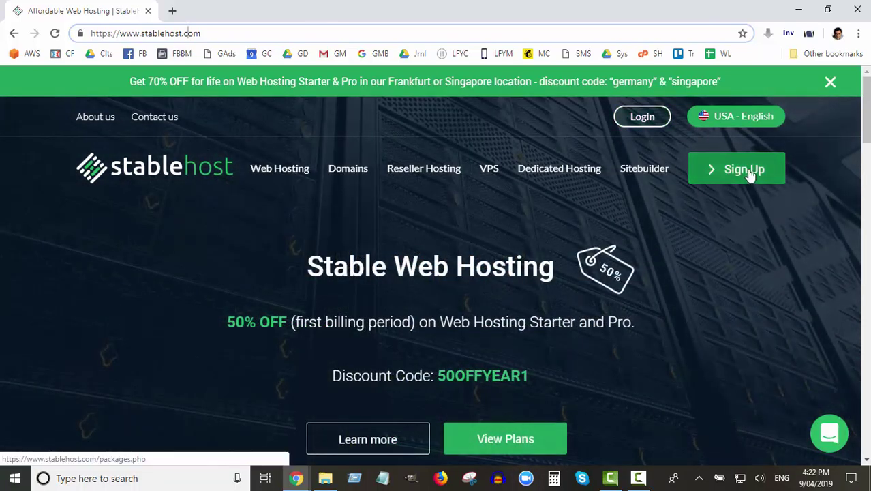
click(751, 174)
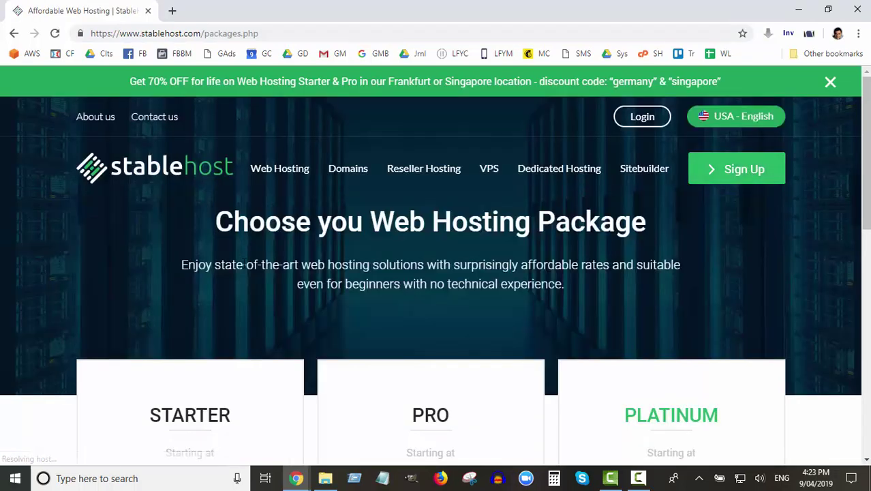
scroll(239, 258, down, 4)
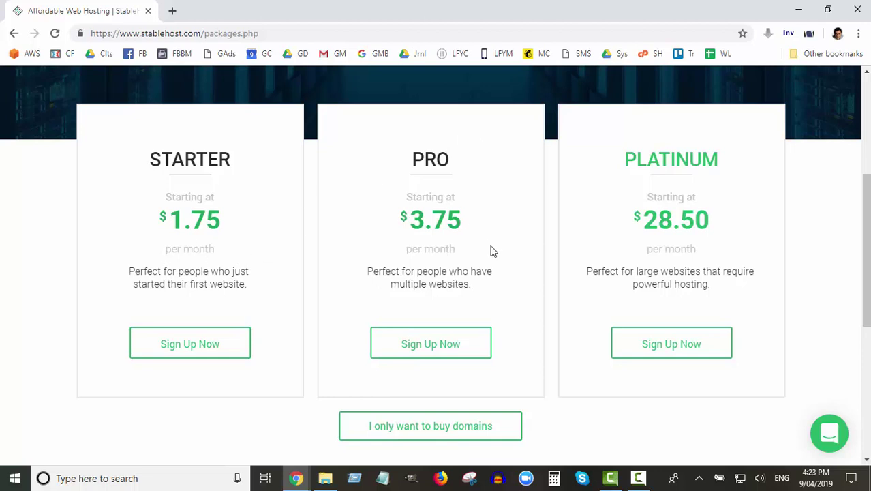
Order the Starter plan, putting Unlimited Starter at 36 Months - $1.75 in the cart
click(200, 349)
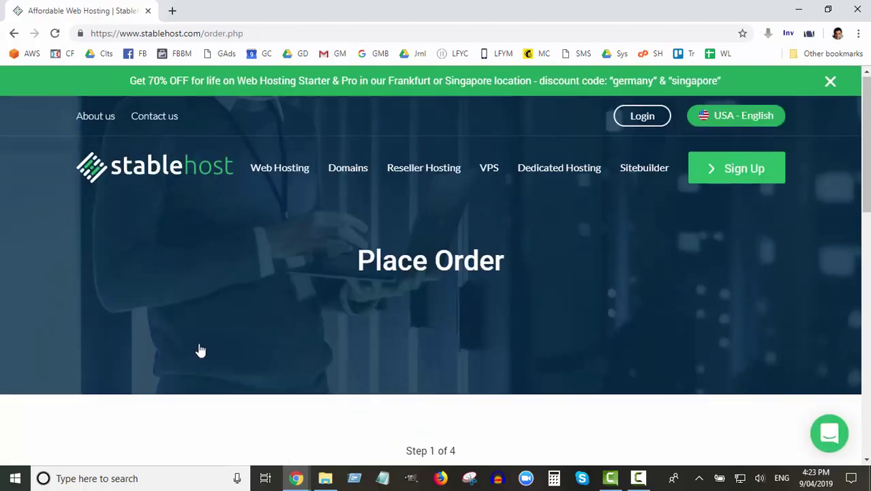
scroll(200, 349, down, 4)
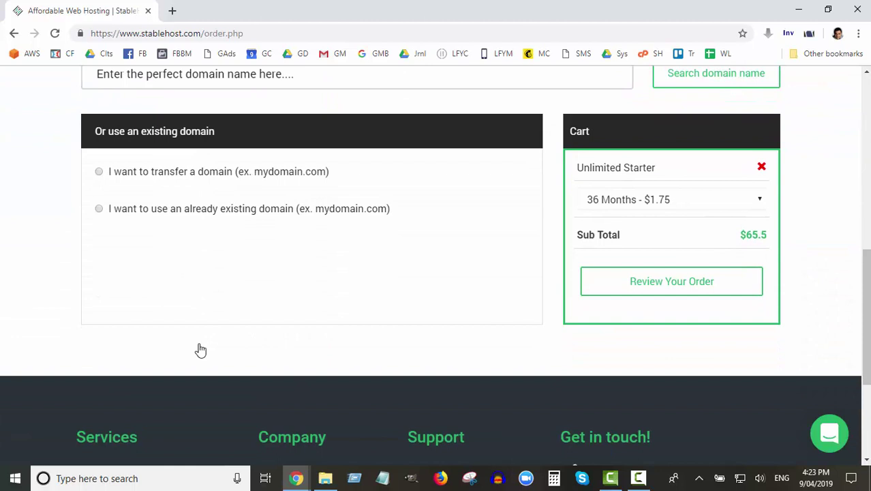
scroll(199, 349, up, 1)
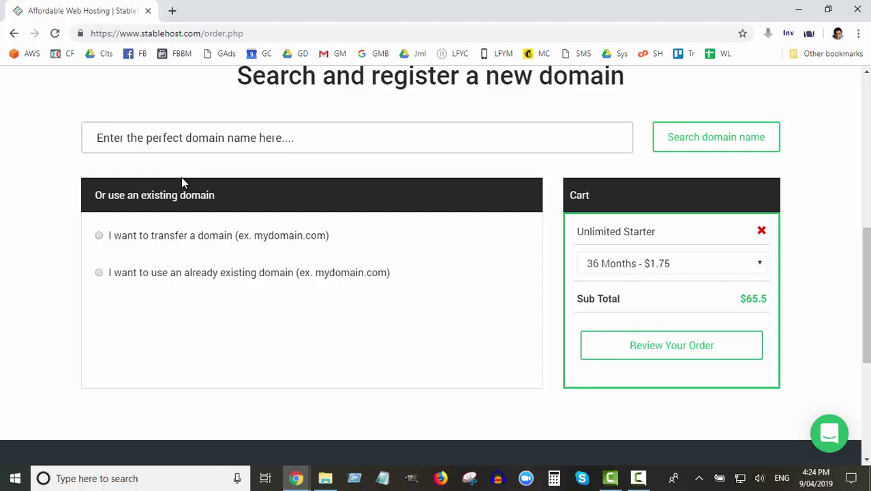
Choose the existing-domain option, enter stablehostrocks.com and submit it
click(100, 276)
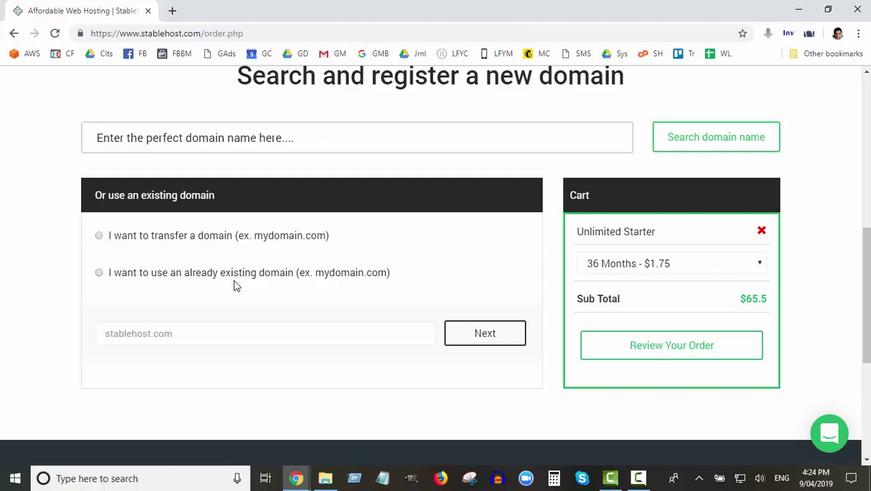
click(194, 338)
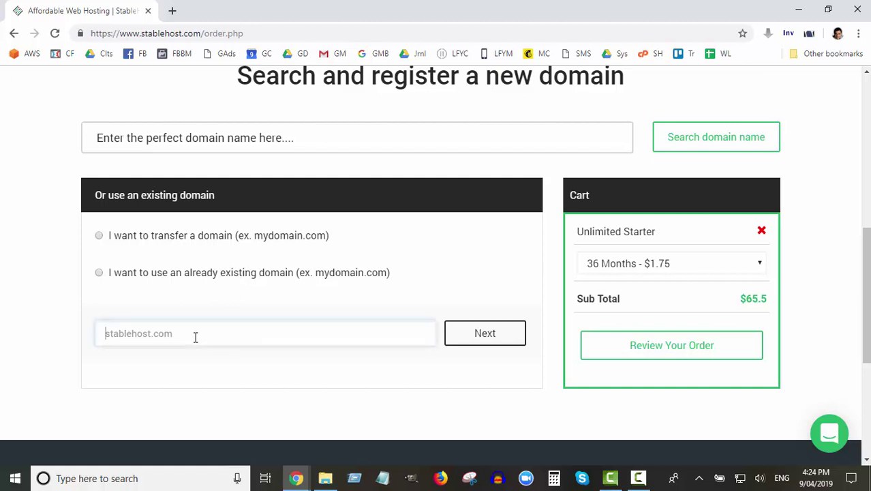
text(we)
key(BackSpace)
key(BackSpace)
text(stablehostrockes.)
key(BackSpace)
key(BackSpace)
key(BackSpace)
text(s.com)
click(477, 334)
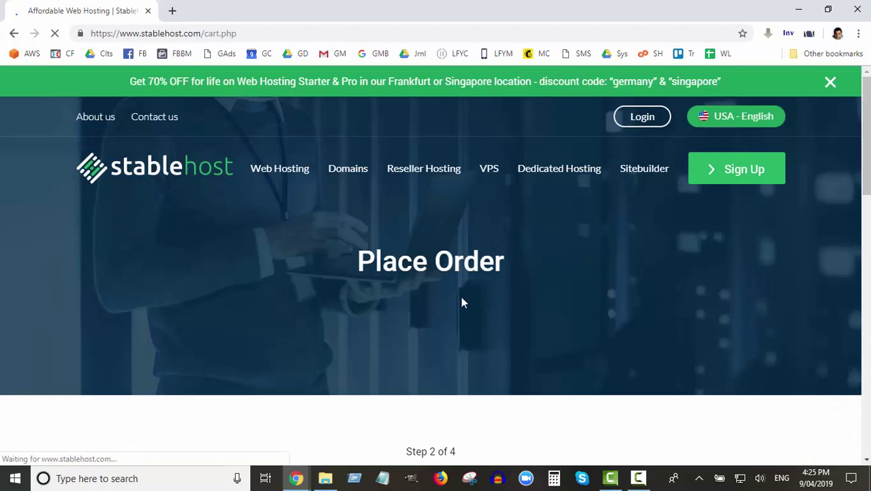
scroll(461, 302, down, 5)
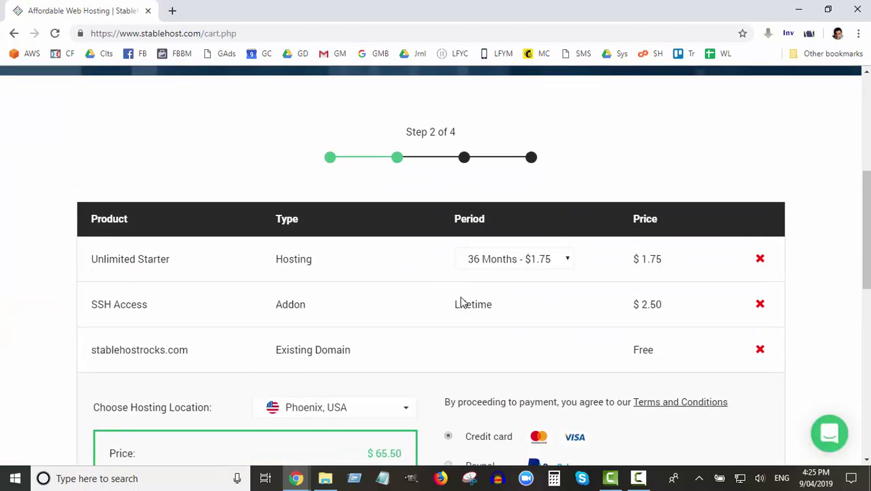
scroll(461, 302, down, 5)
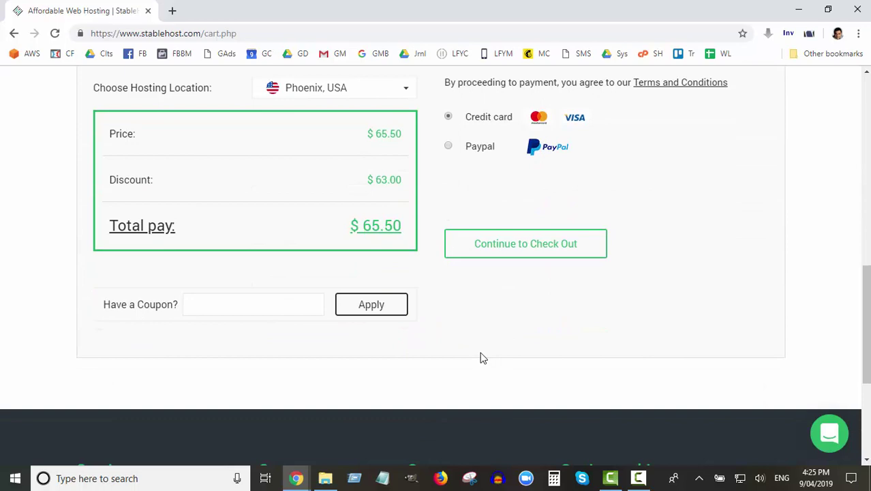
scroll(225, 339, up, 8)
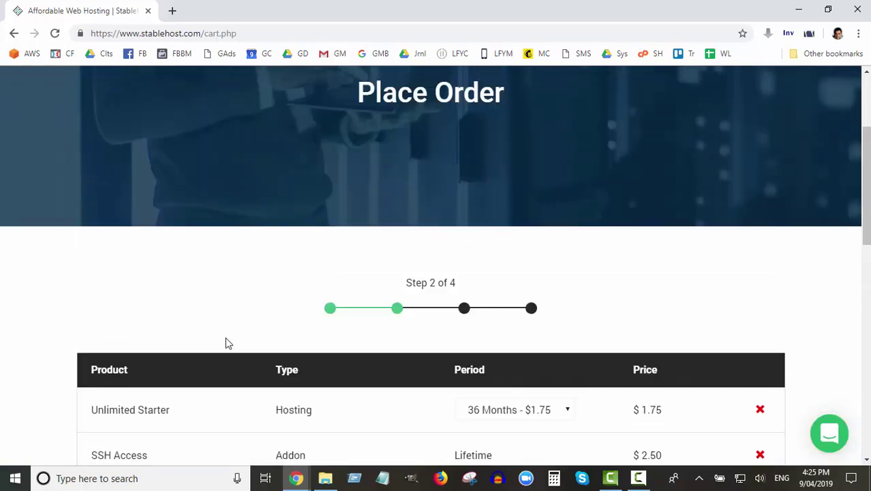
scroll(331, 350, down, 2)
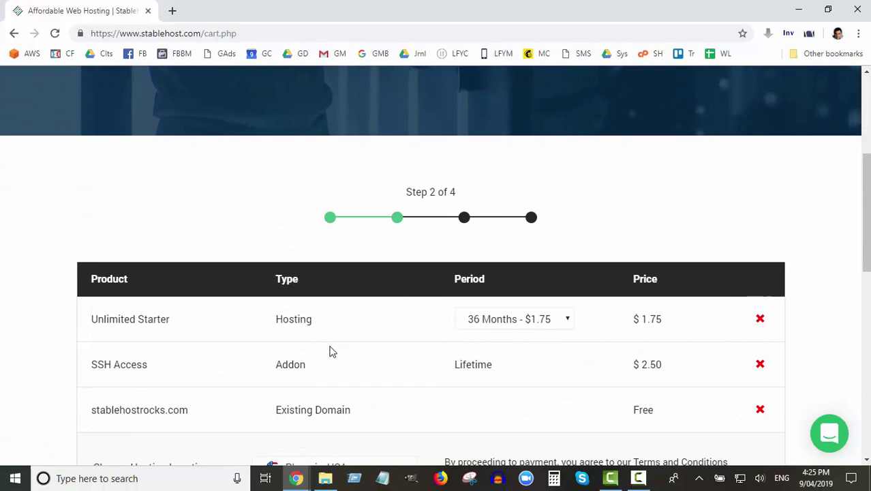
scroll(330, 350, down, 6)
scroll(159, 349, down, 2)
scroll(159, 350, up, 9)
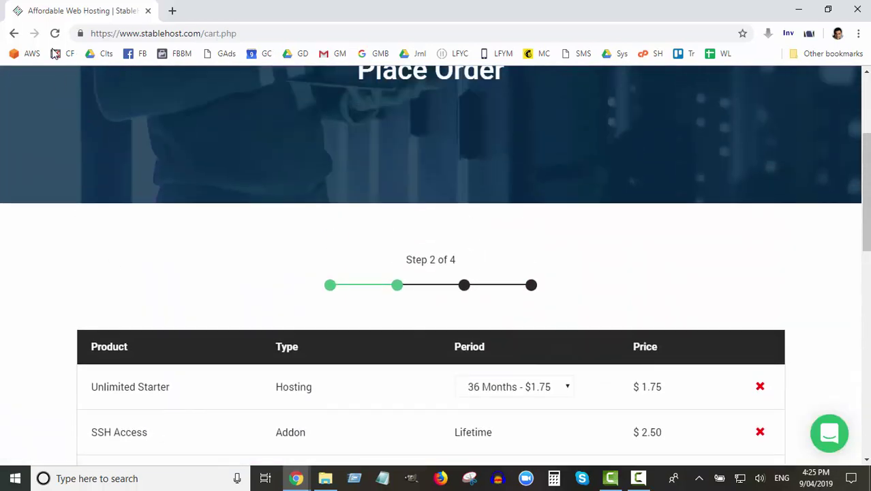
Go back, set Unlimited Starter billing to Monthly - $2.475, and resubmit the existing domain
click(13, 33)
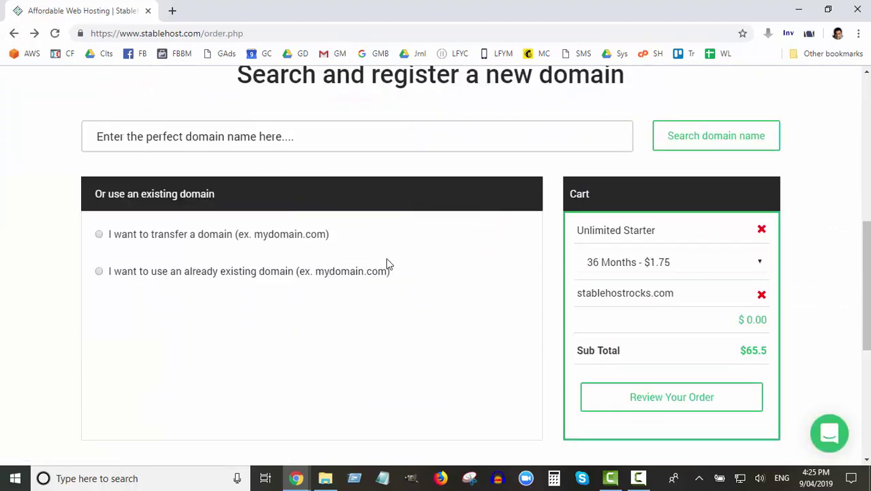
click(645, 267)
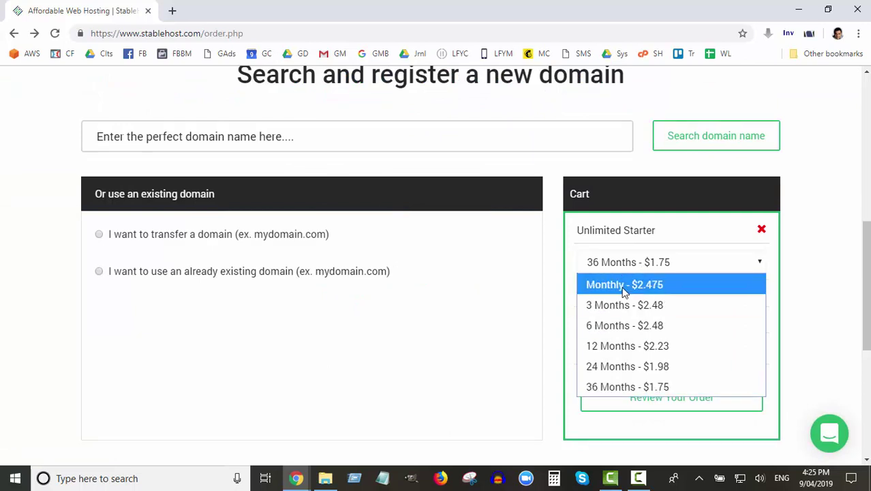
click(625, 285)
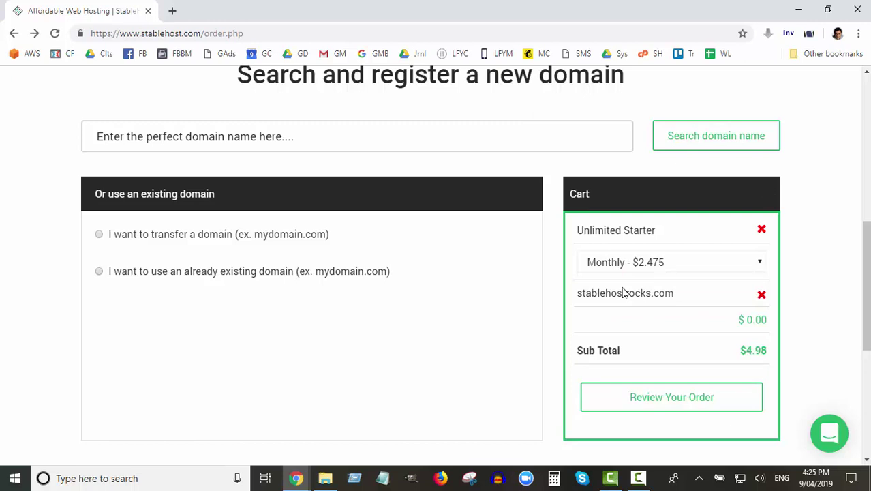
click(99, 272)
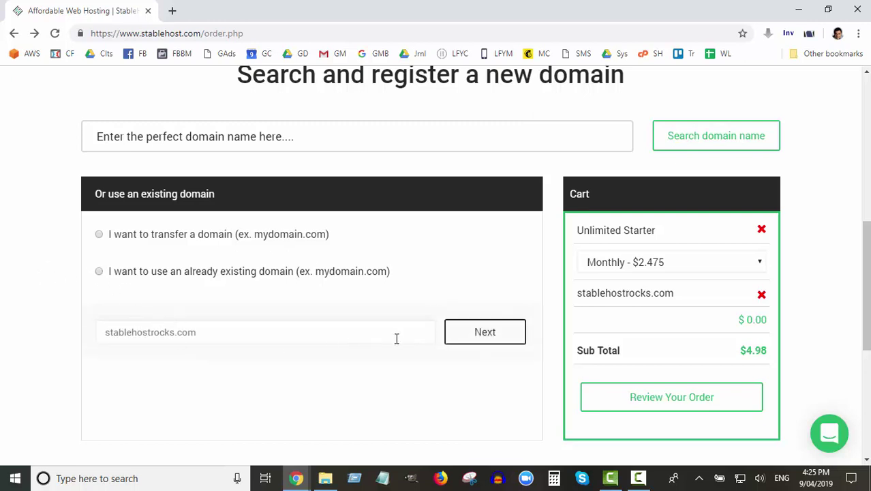
click(475, 338)
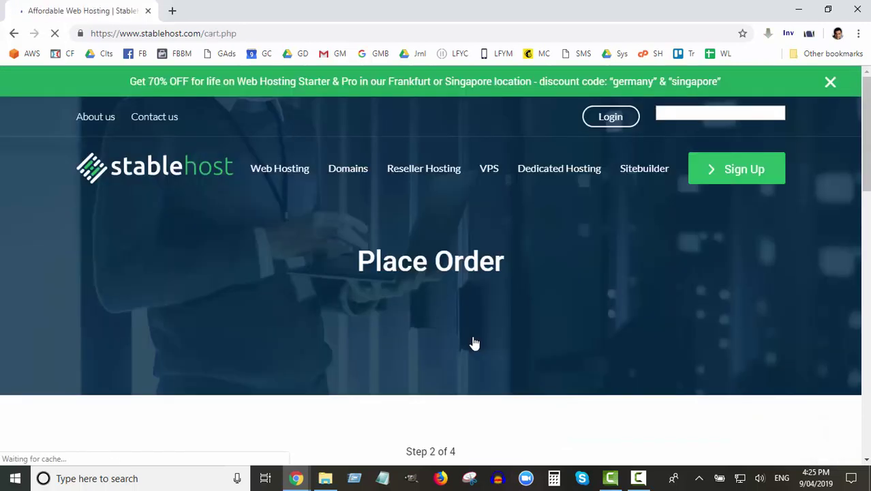
Remove the SSH Access addon from the cart
scroll(380, 332, down, 5)
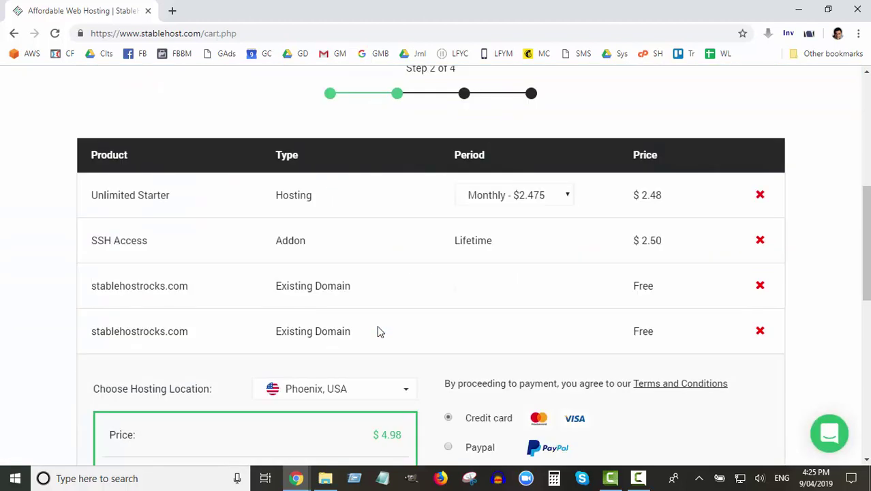
scroll(380, 332, down, 1)
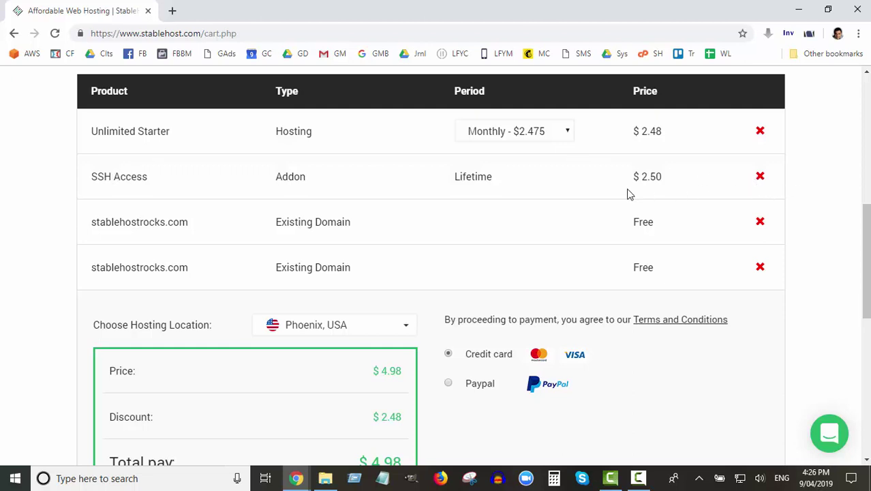
scroll(259, 257, down, 2)
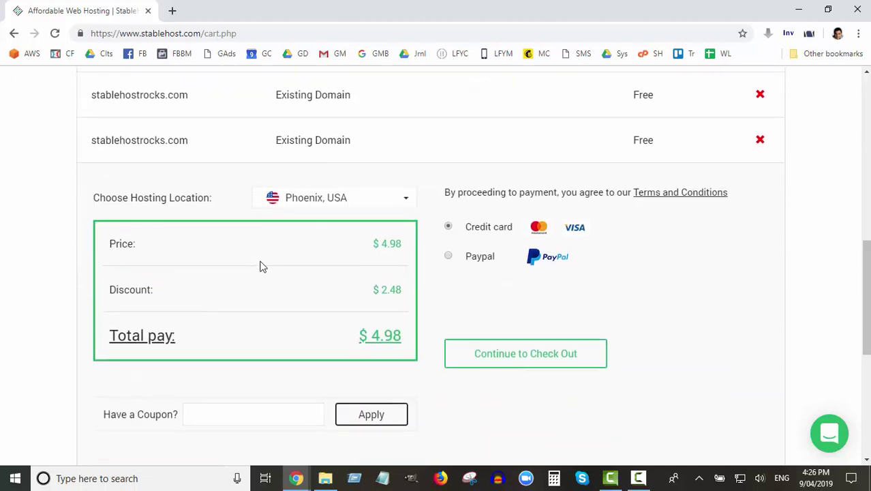
scroll(261, 267, up, 2)
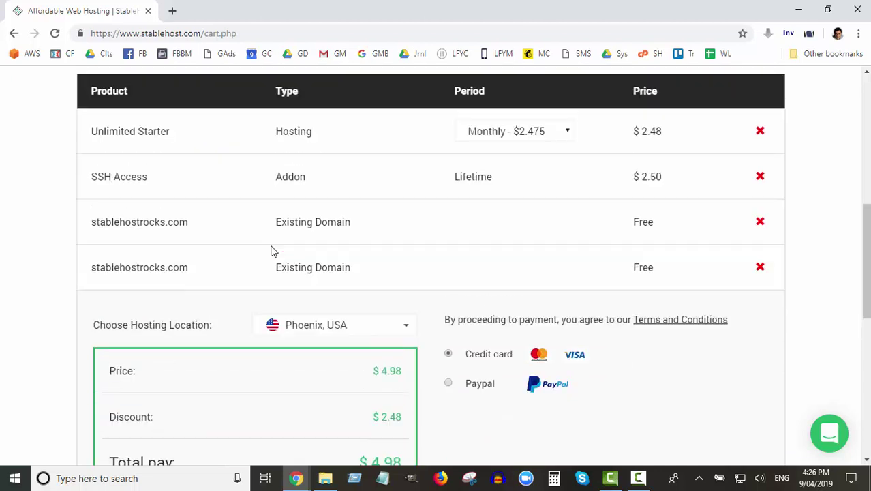
click(761, 179)
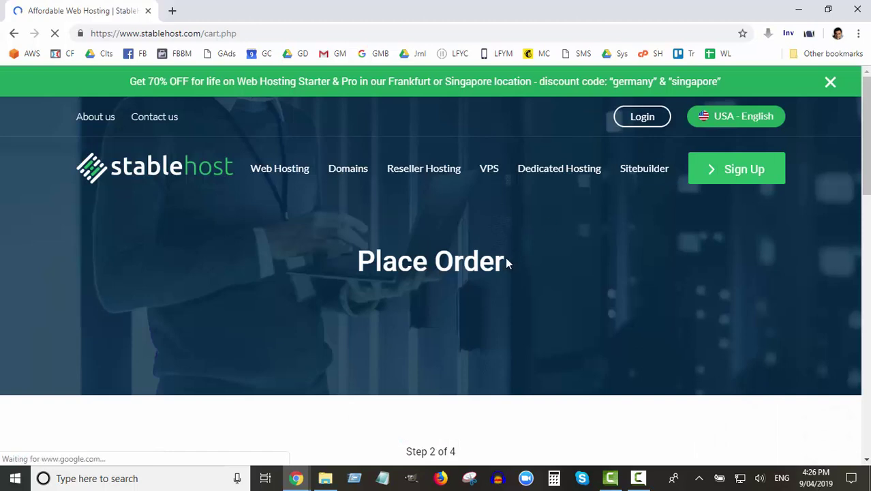
Delete the duplicate stablehostrocks.com row and check the $2.48 order total
scroll(506, 262, down, 4)
scroll(506, 260, down, 3)
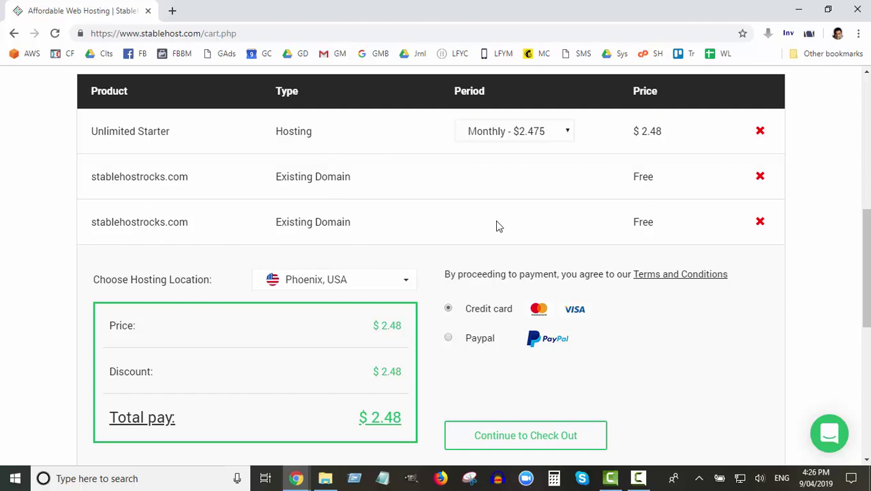
click(761, 222)
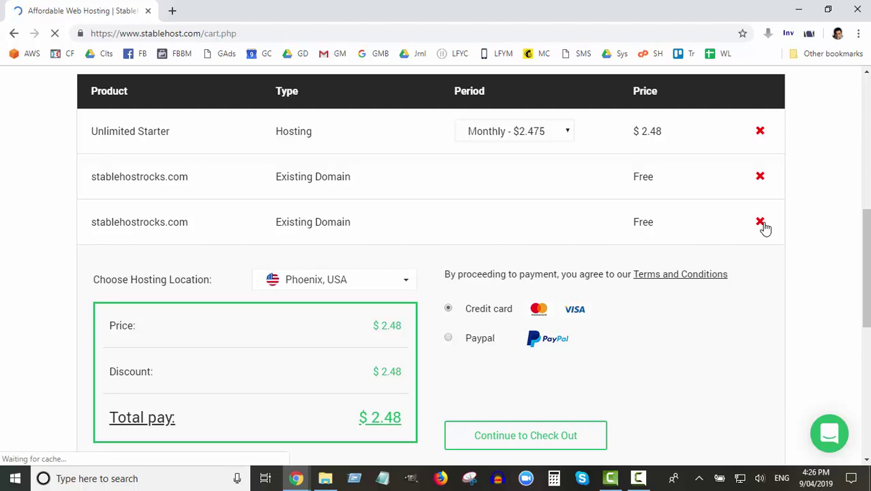
scroll(634, 242, down, 1)
scroll(636, 248, down, 6)
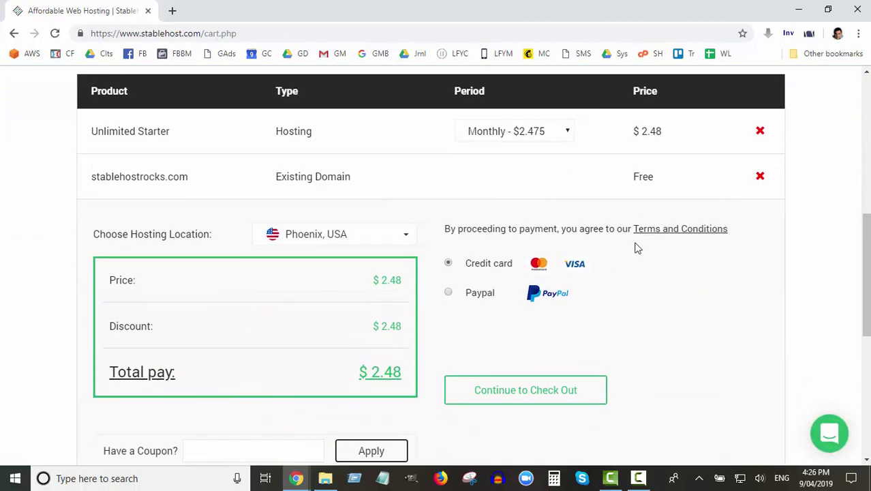
scroll(634, 247, down, 2)
scroll(591, 250, up, 1)
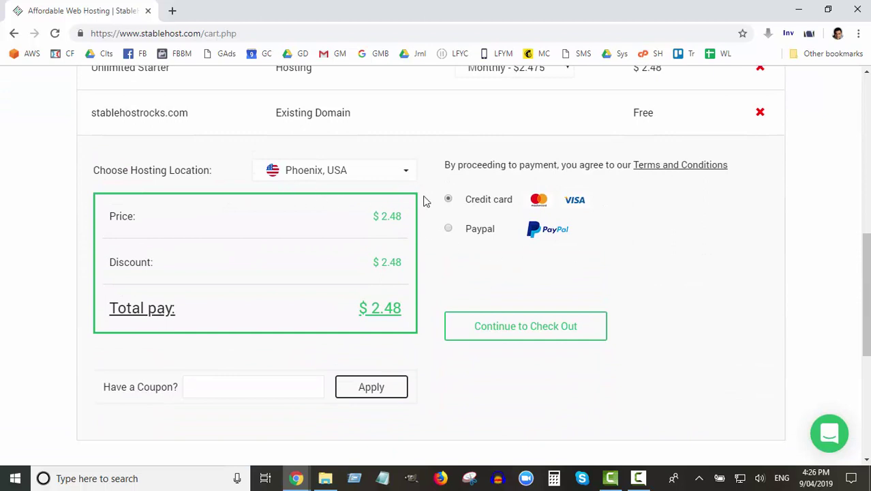
click(405, 175)
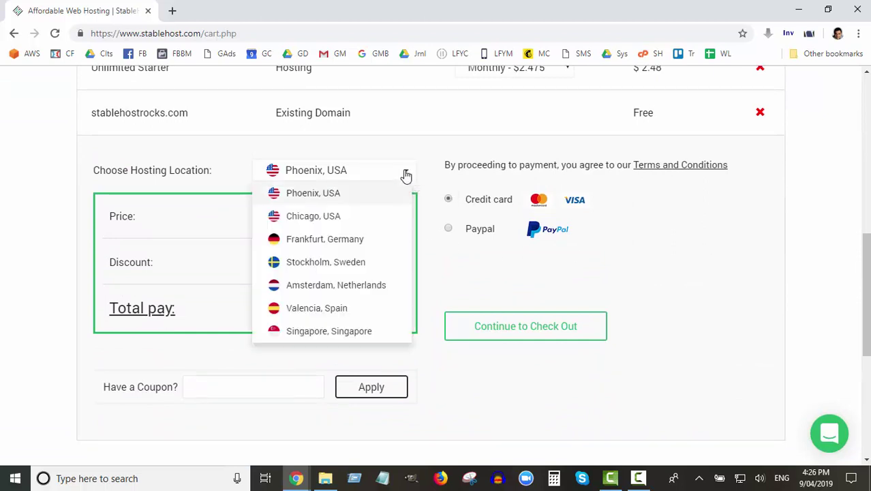
click(405, 175)
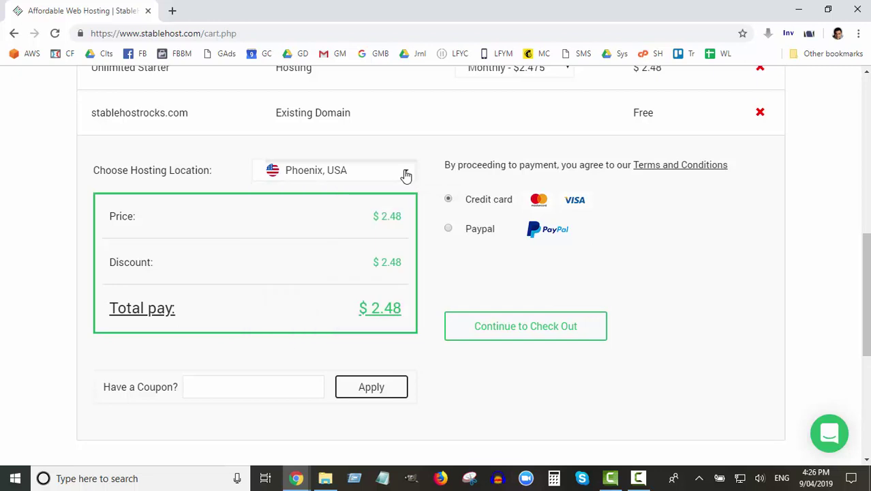
click(405, 175)
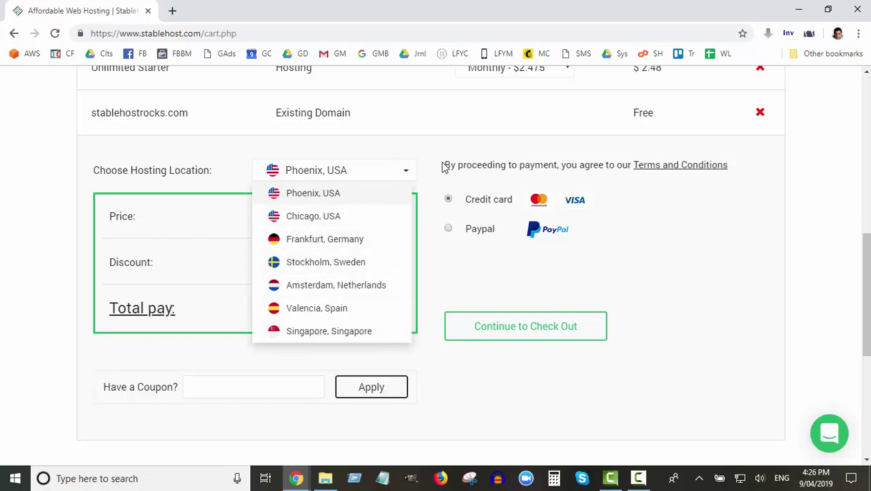
click(692, 187)
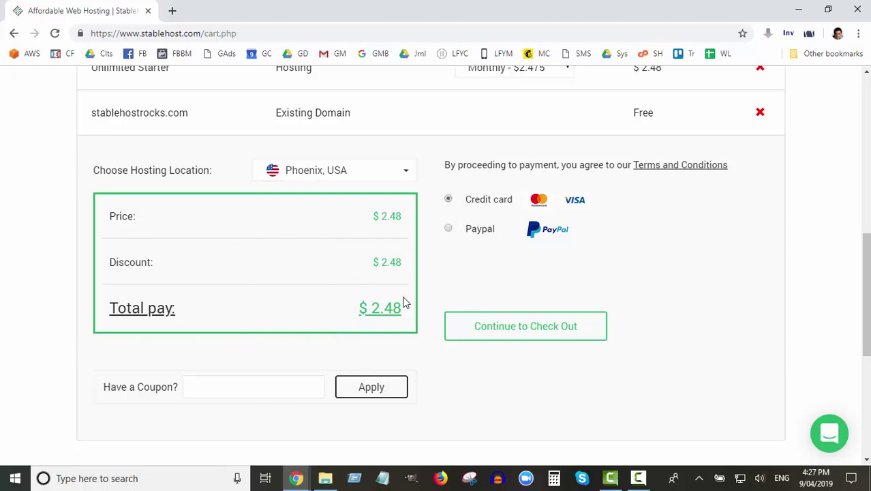
scroll(404, 302, down, 2)
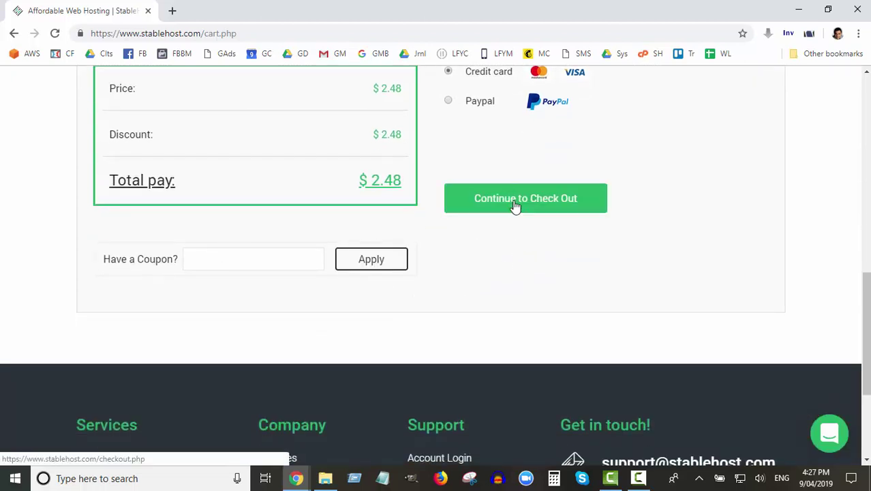
Continue to checkout and scroll to the Login and Create Account forms
click(516, 206)
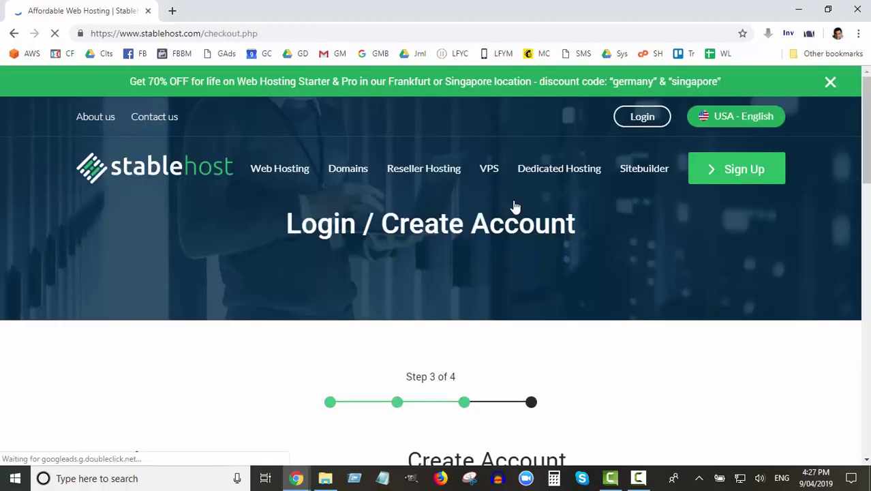
scroll(516, 206, down, 4)
scroll(516, 206, down, 2)
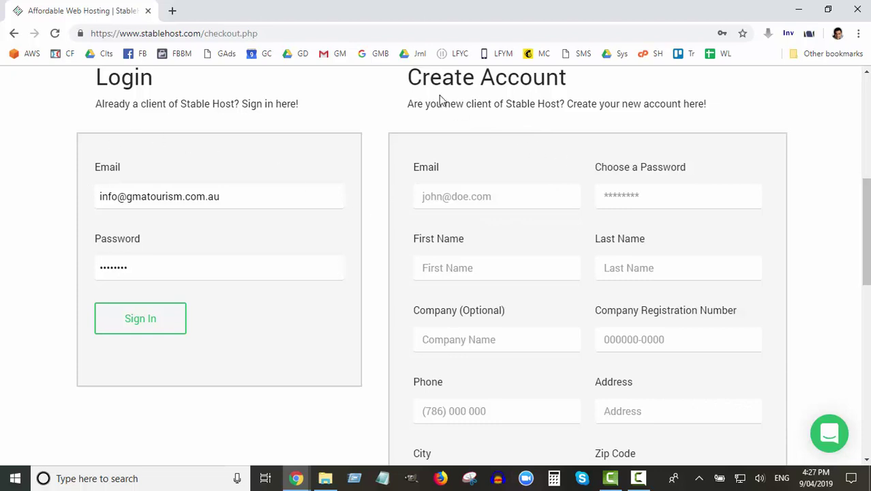
scroll(455, 195, down, 1)
scroll(455, 195, down, 1)
scroll(471, 180, up, 1)
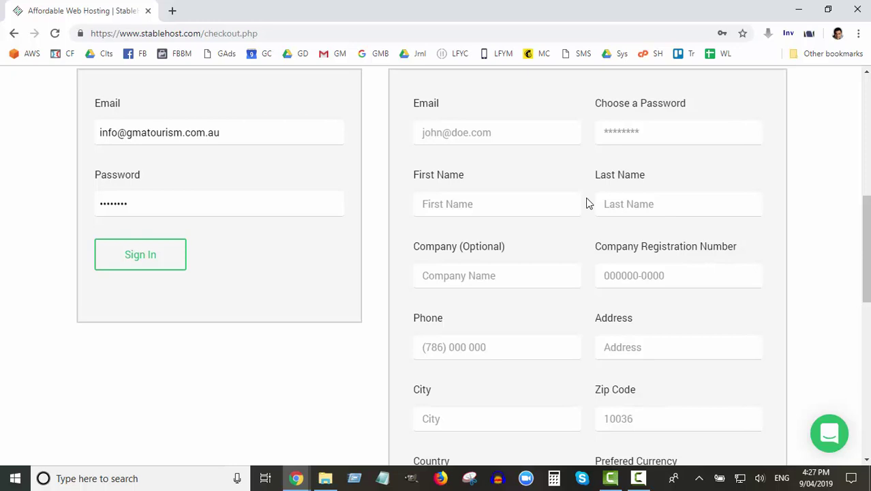
click(632, 134)
click(574, 121)
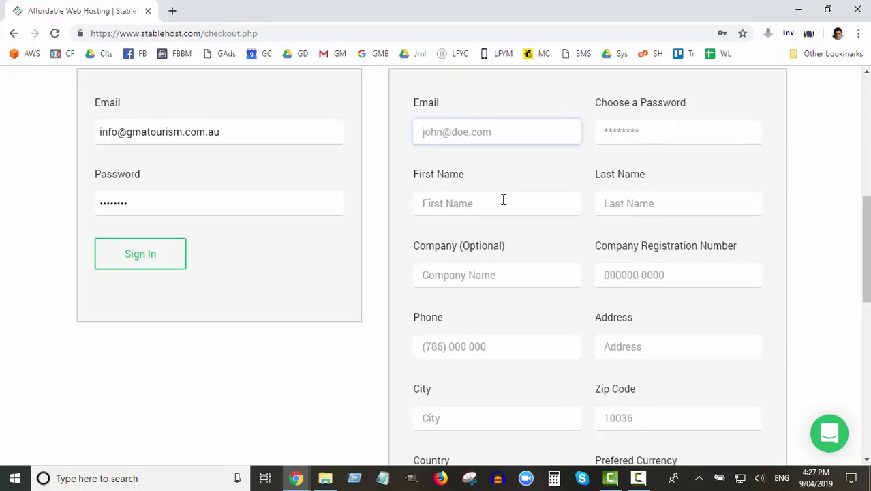
scroll(503, 199, down, 2)
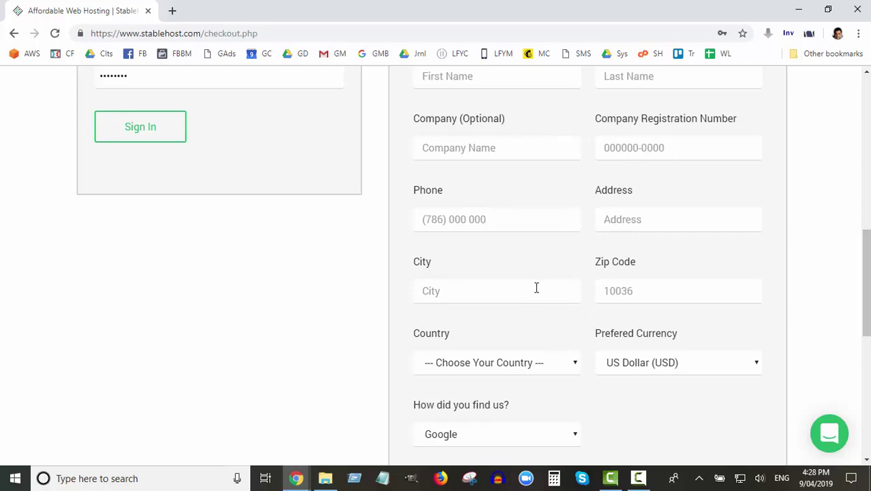
scroll(536, 288, down, 2)
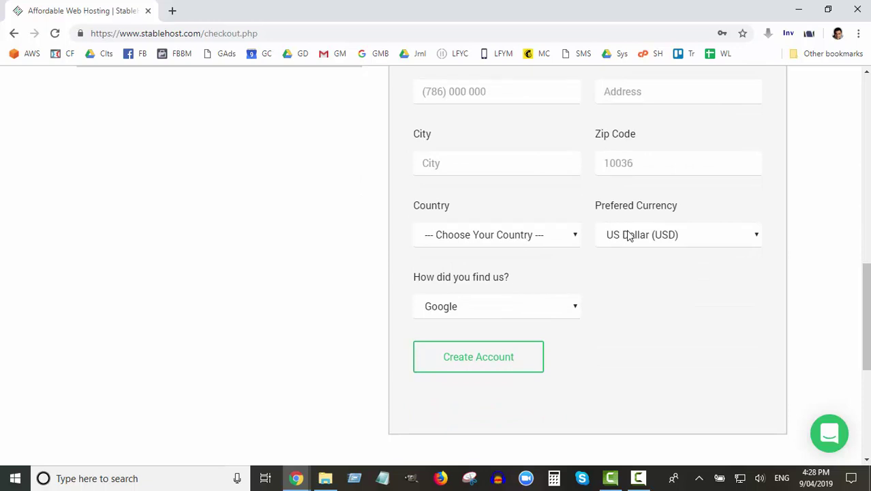
scroll(628, 235, down, 2)
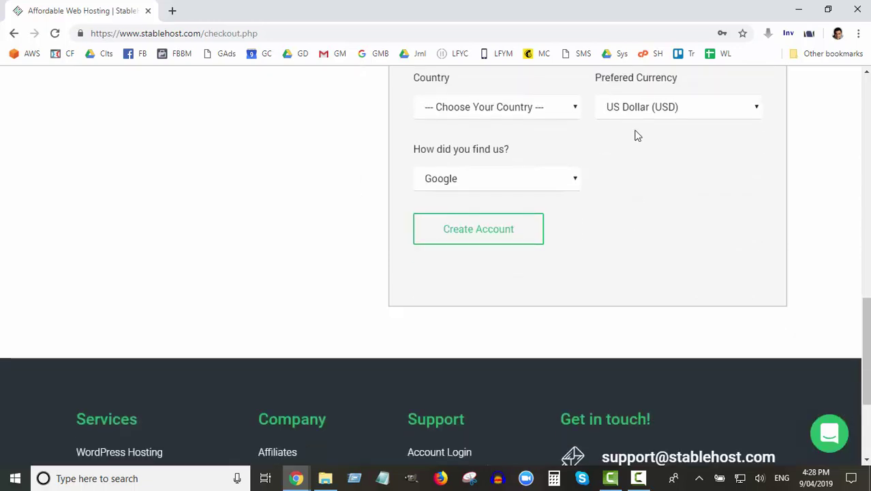
click(630, 113)
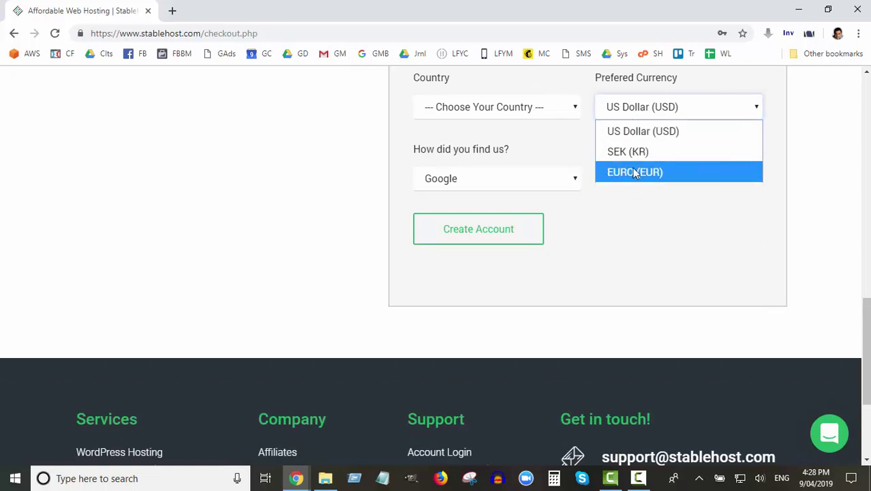
click(630, 224)
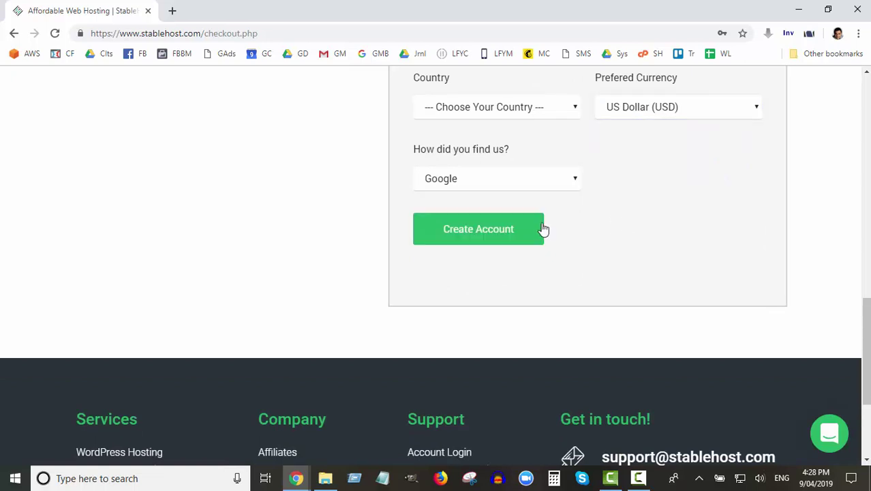
click(576, 183)
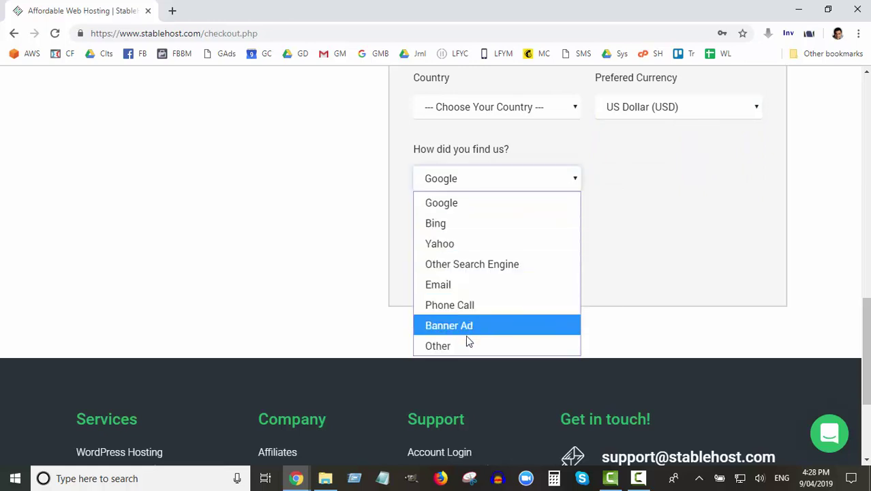
click(631, 191)
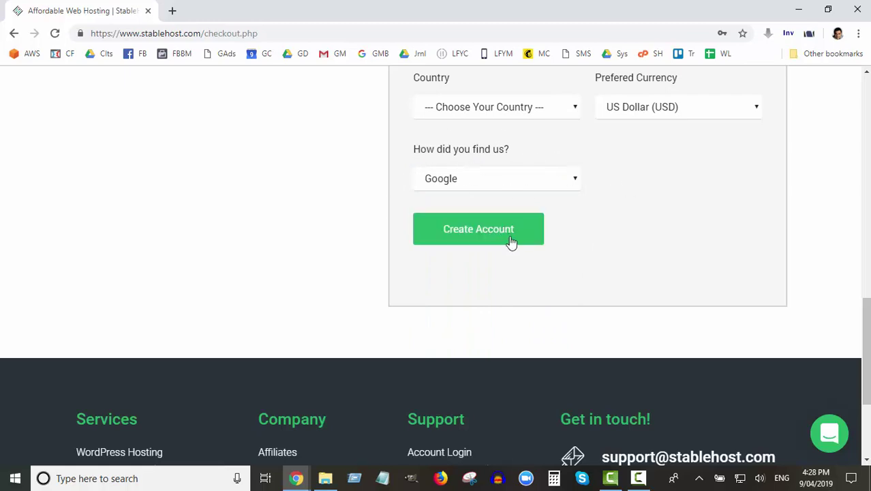
click(518, 247)
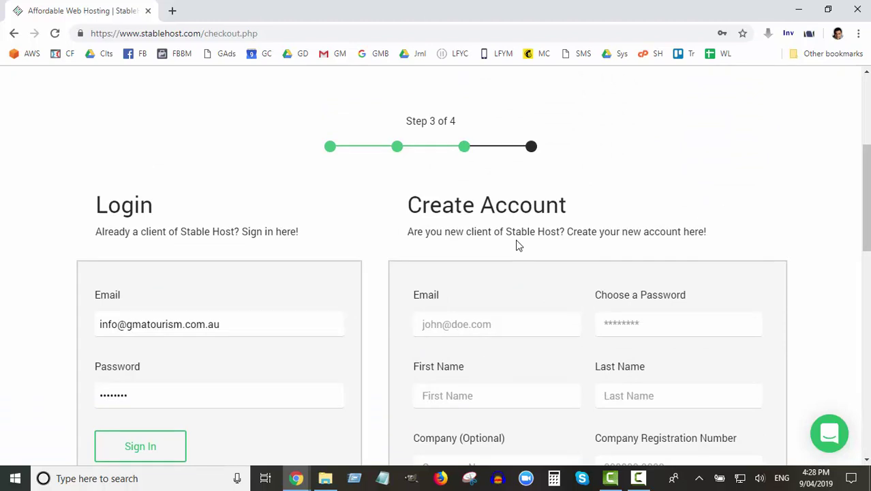
scroll(518, 246, down, 4)
scroll(518, 247, down, 3)
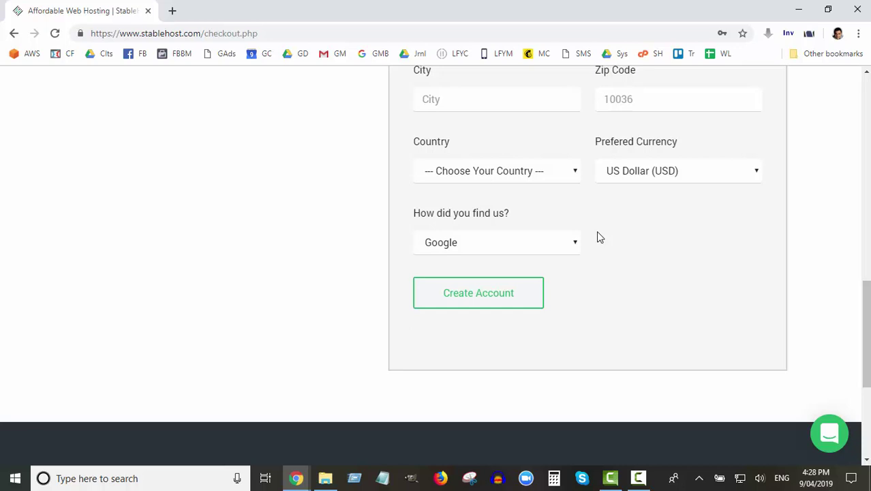
scroll(597, 232, up, 8)
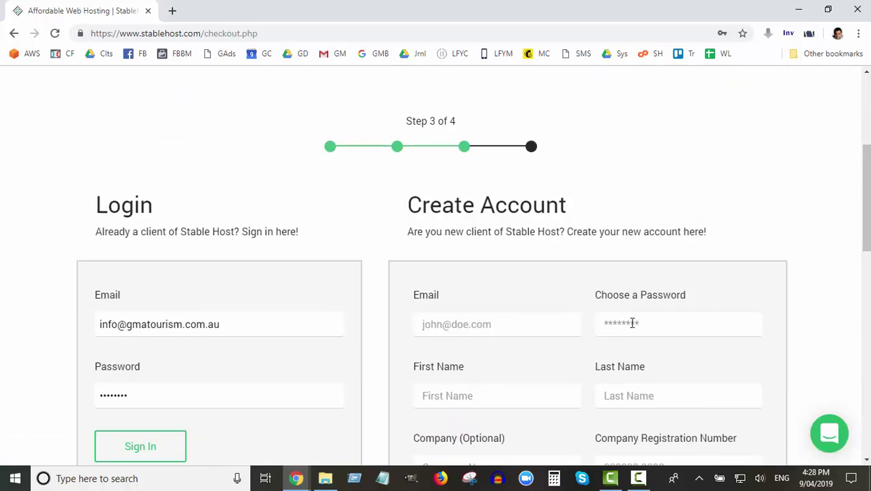
scroll(632, 323, down, 5)
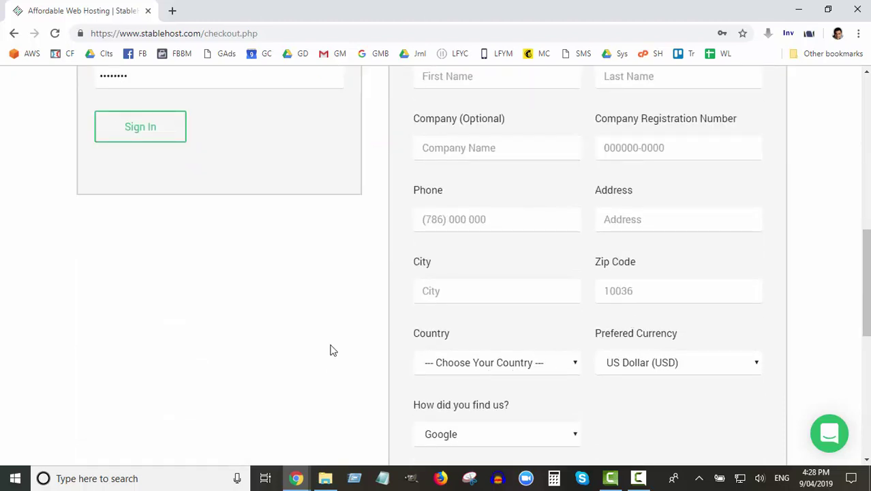
scroll(325, 352, down, 1)
scroll(326, 356, down, 3)
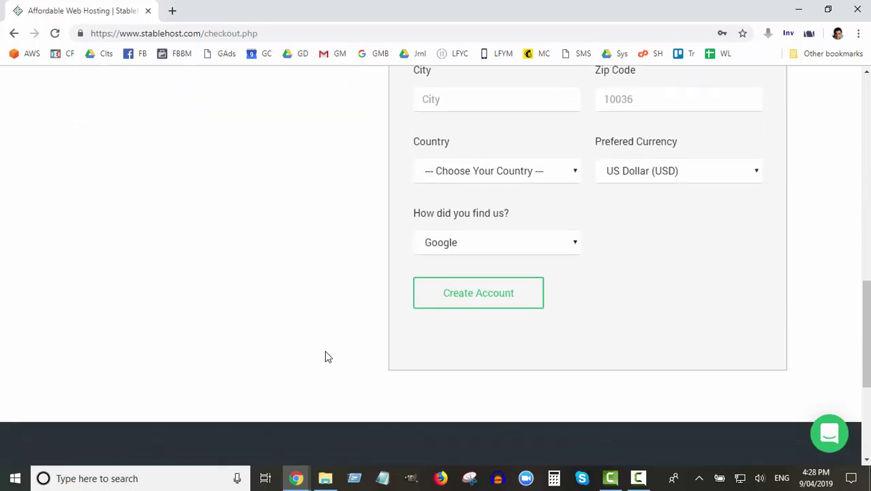